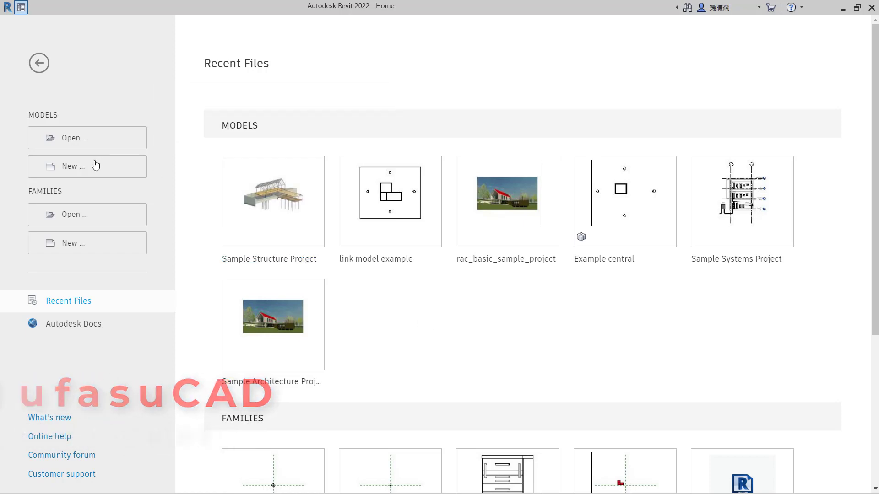
# Start a new project from the Construction Template with Ctrl+N.
pyautogui.hotkey('ctrl', 'n')
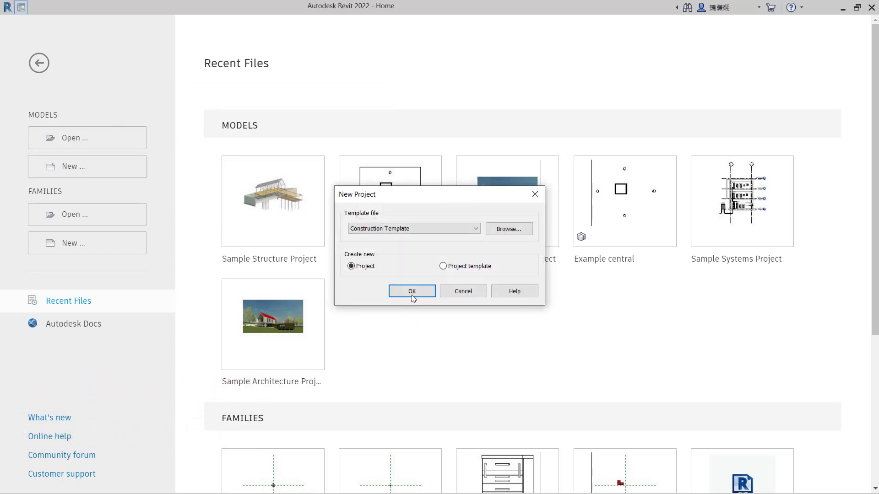
# Create the Construction Template project and open sheet A100.
pyautogui.click(413, 291)
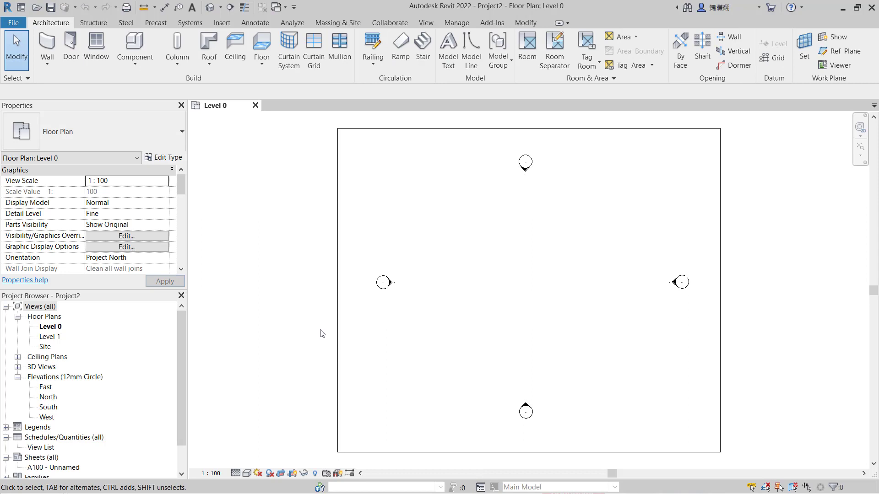
pyautogui.scroll(-3, 122, 393)
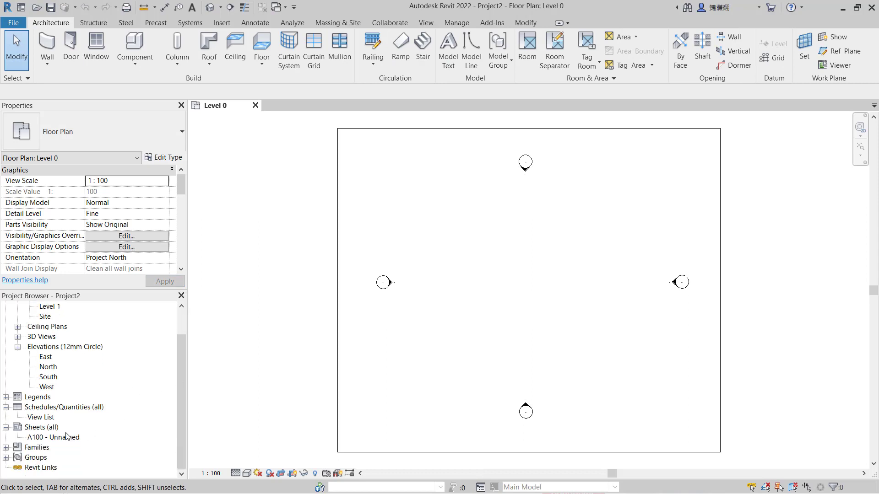
pyautogui.click(48, 429)
pyautogui.doubleClick(51, 438)
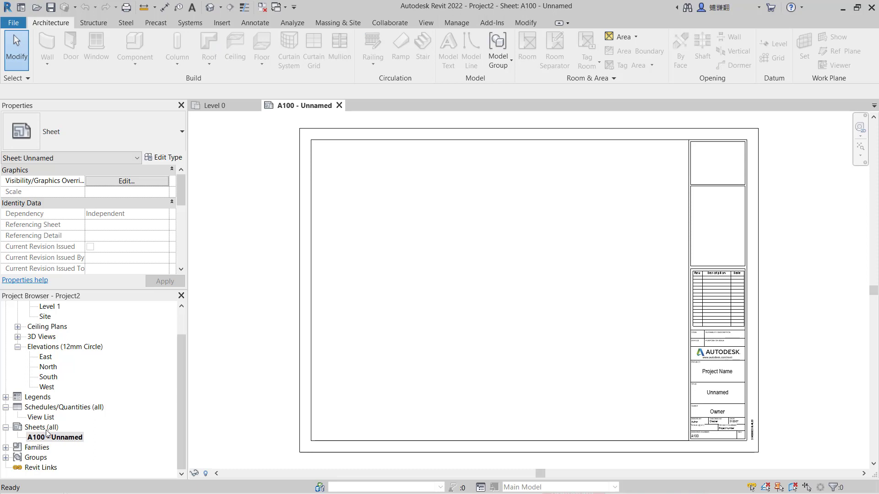
# Add sheets A101 through A104 with the default titleblock, then open Project Parameters.
pyautogui.rightClick(46, 431)
pyautogui.click(76, 364)
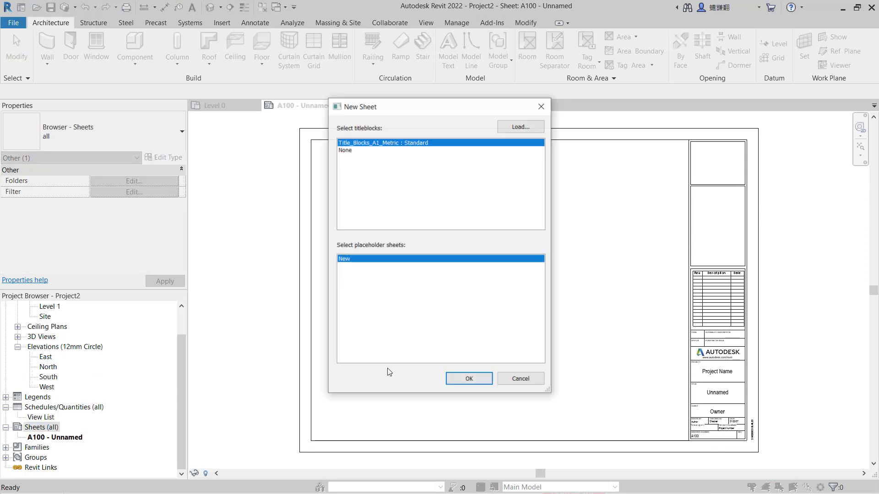
pyautogui.click(469, 379)
pyautogui.rightClick(50, 429)
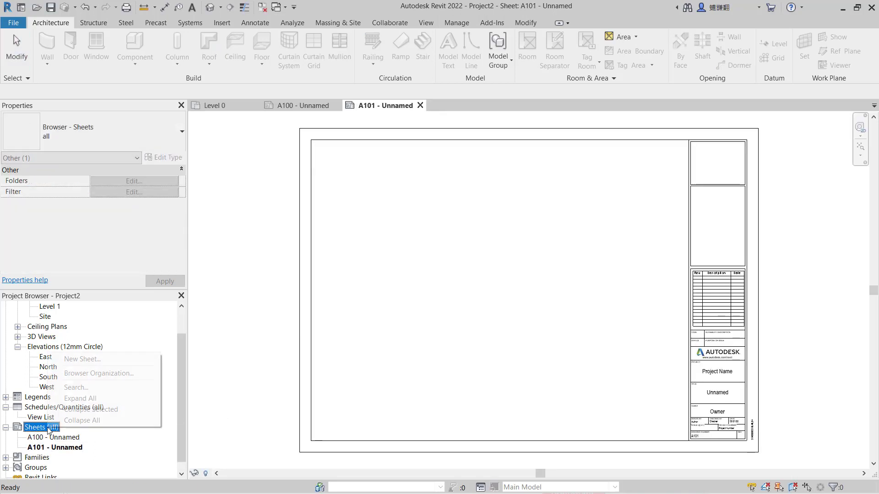
pyautogui.click(81, 359)
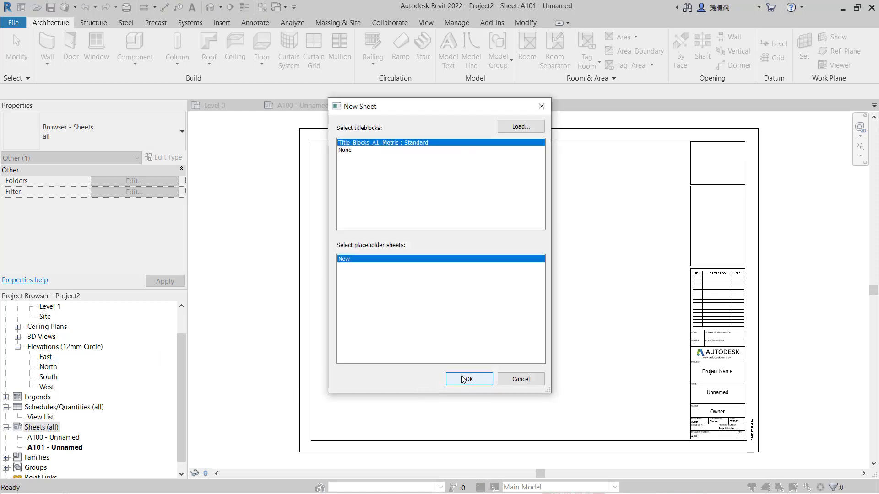
pyautogui.click(463, 380)
pyautogui.rightClick(50, 427)
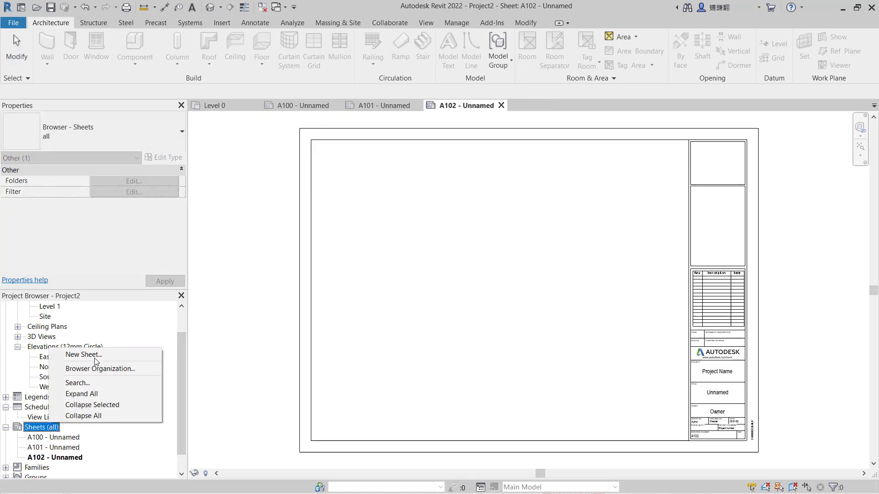
pyautogui.click(96, 355)
pyautogui.click(469, 378)
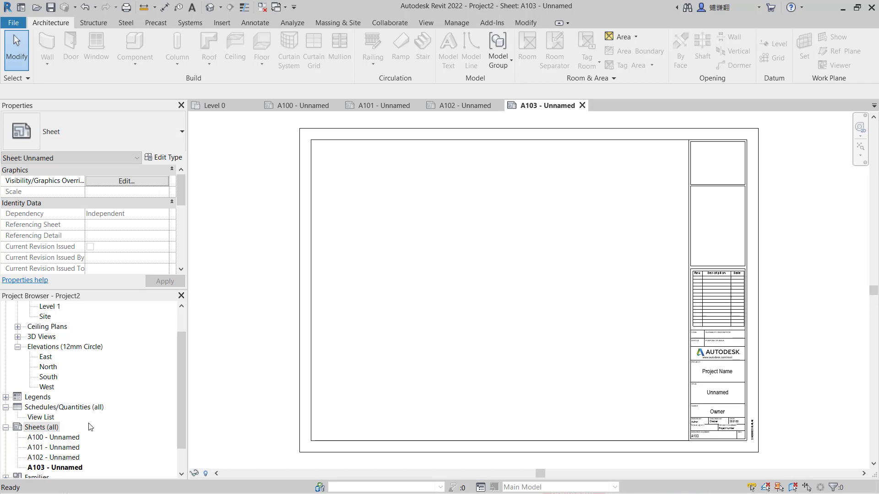
pyautogui.rightClick(55, 427)
pyautogui.click(89, 355)
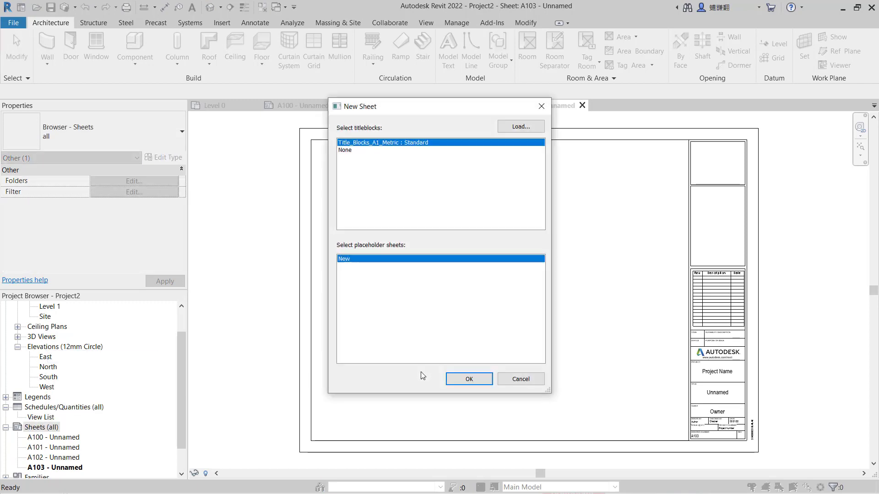
pyautogui.click(469, 379)
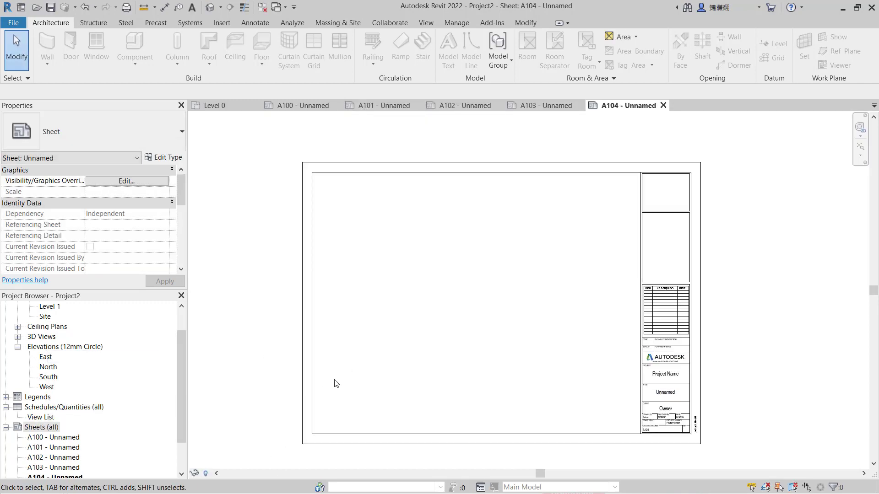
pyautogui.click(456, 24)
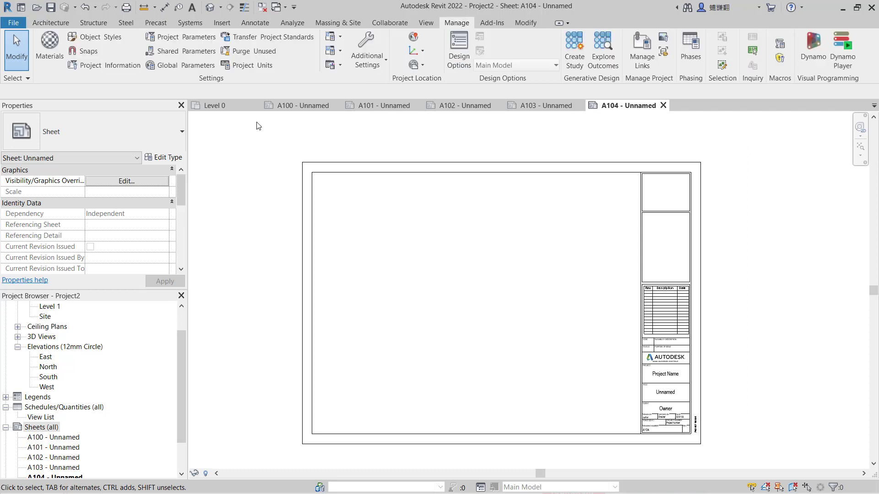
pyautogui.click(204, 40)
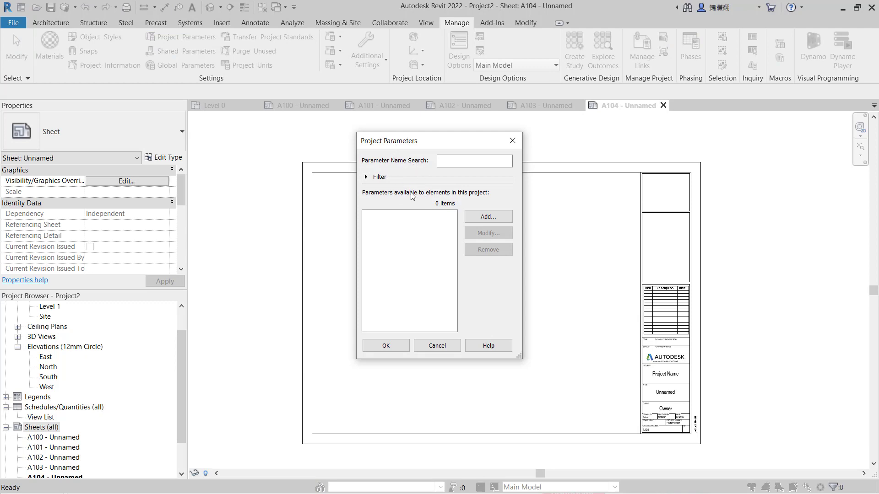
# Add a Text project parameter 'Sheet Folder' for Sheets, grouped under Constraints.
pyautogui.click(491, 219)
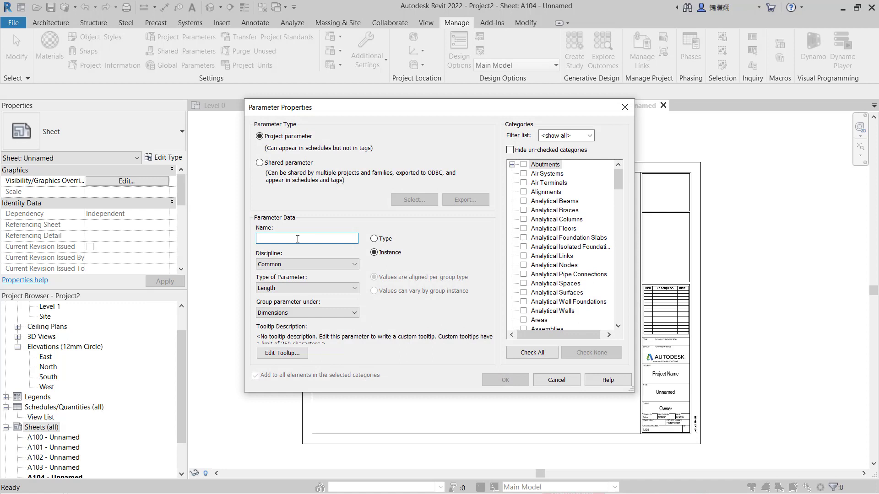
pyautogui.write('Sheet Folder')
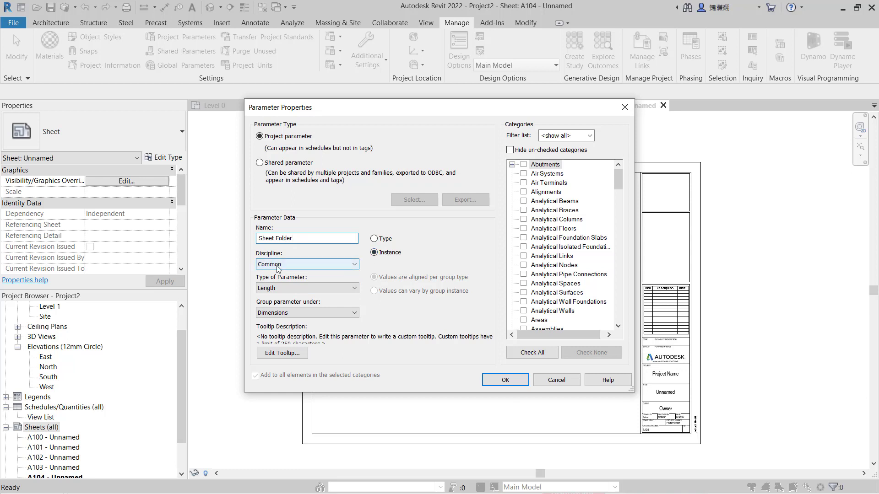
pyautogui.click(295, 288)
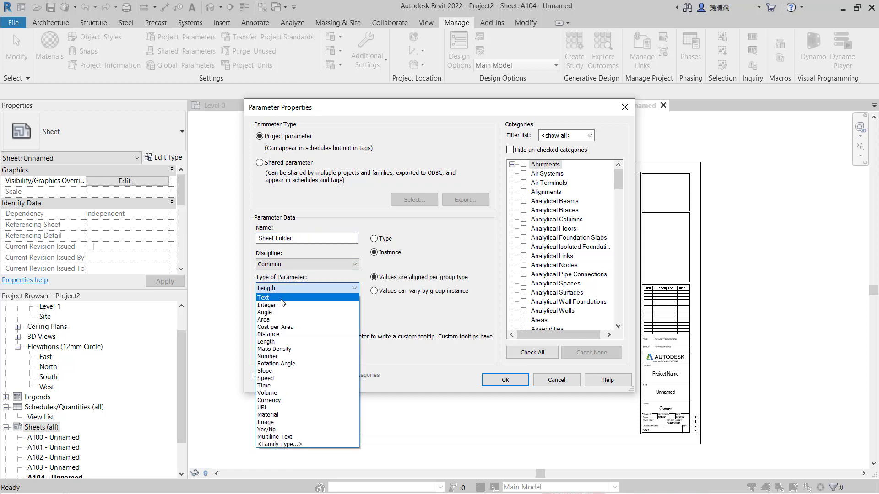
pyautogui.click(281, 299)
pyautogui.click(286, 312)
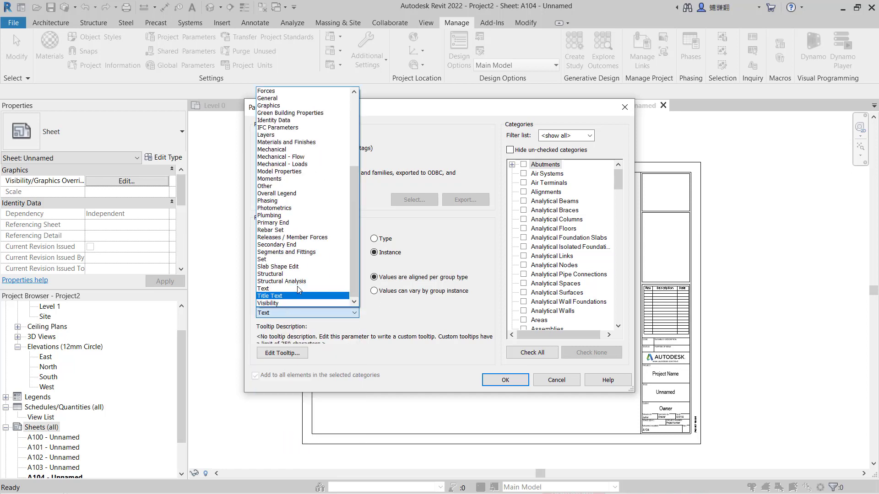
pyautogui.scroll(5, 299, 220)
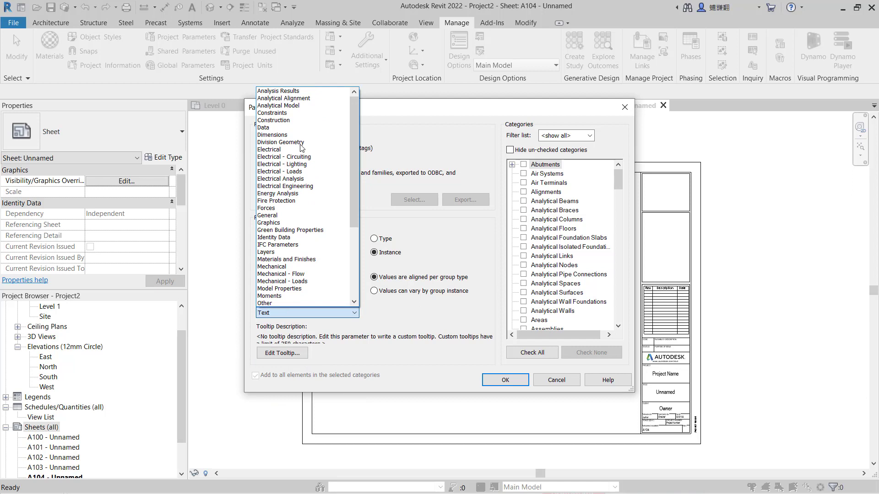
pyautogui.click(296, 113)
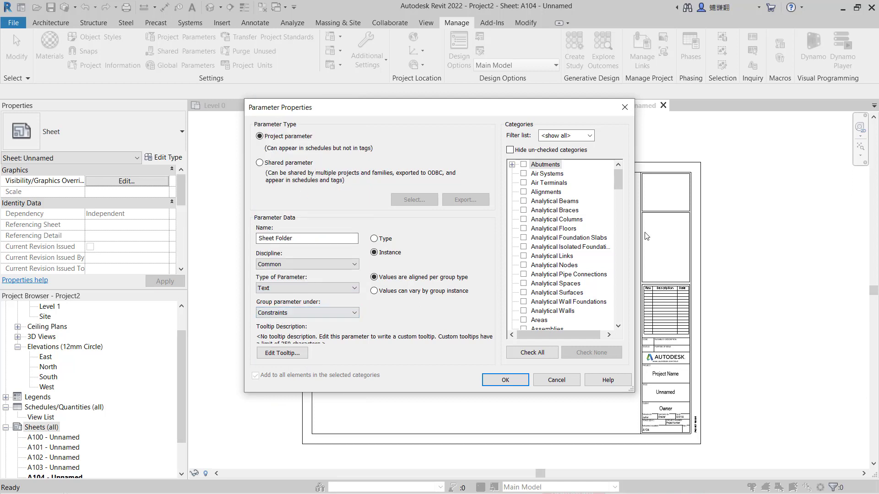
pyautogui.scroll(-2, 582, 234)
pyautogui.scroll(-4, 581, 235)
pyautogui.scroll(-4, 577, 236)
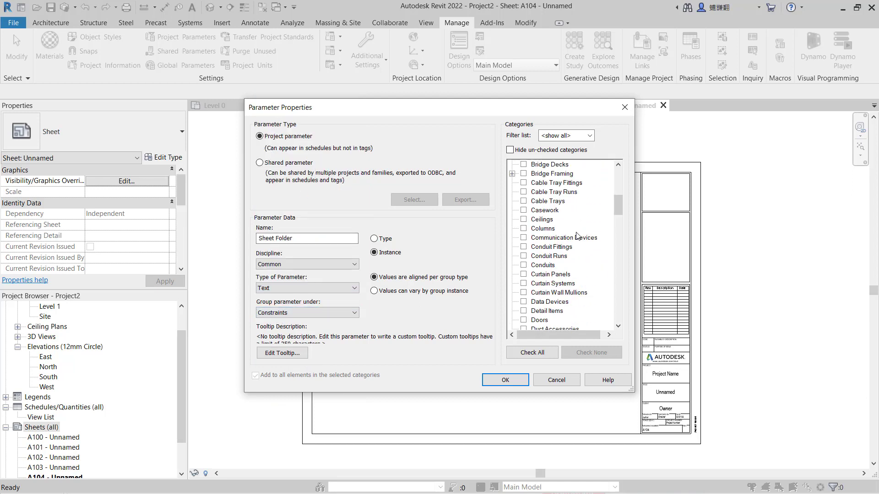
pyautogui.scroll(-6, 577, 237)
pyautogui.scroll(-2, 577, 236)
pyautogui.scroll(-4, 577, 238)
pyautogui.scroll(-3, 577, 240)
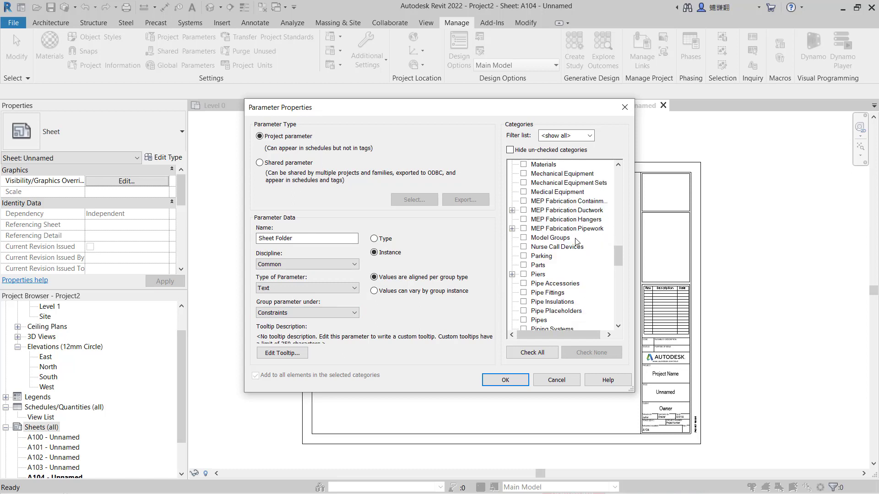
pyautogui.scroll(-2, 576, 240)
pyautogui.scroll(-3, 575, 241)
pyautogui.scroll(-2, 575, 241)
pyautogui.scroll(-1, 576, 240)
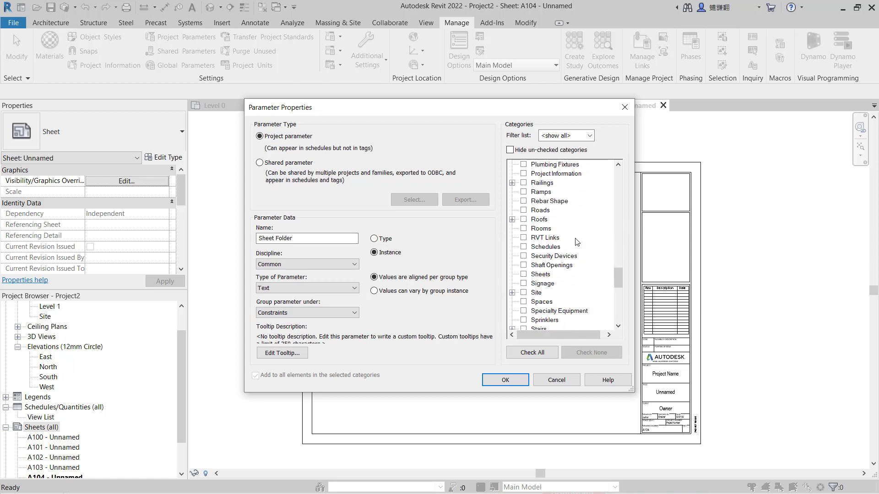
pyautogui.scroll(-1, 575, 241)
pyautogui.scroll(-2, 575, 241)
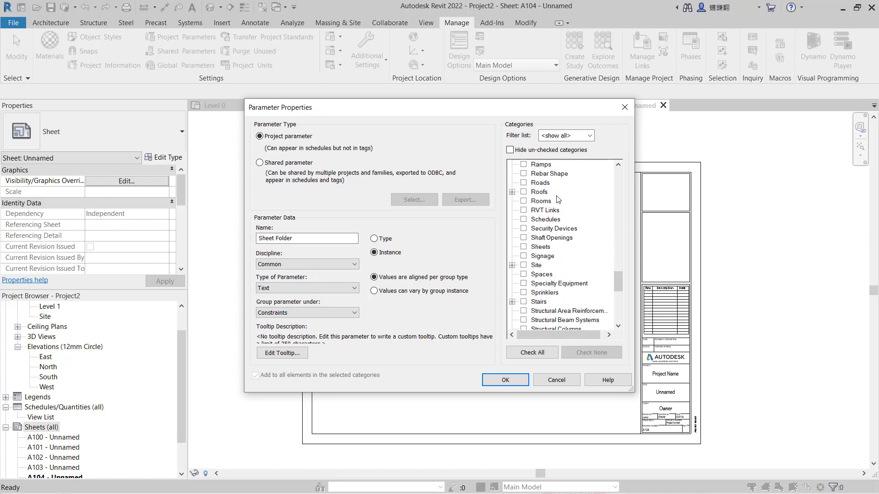
pyautogui.click(523, 248)
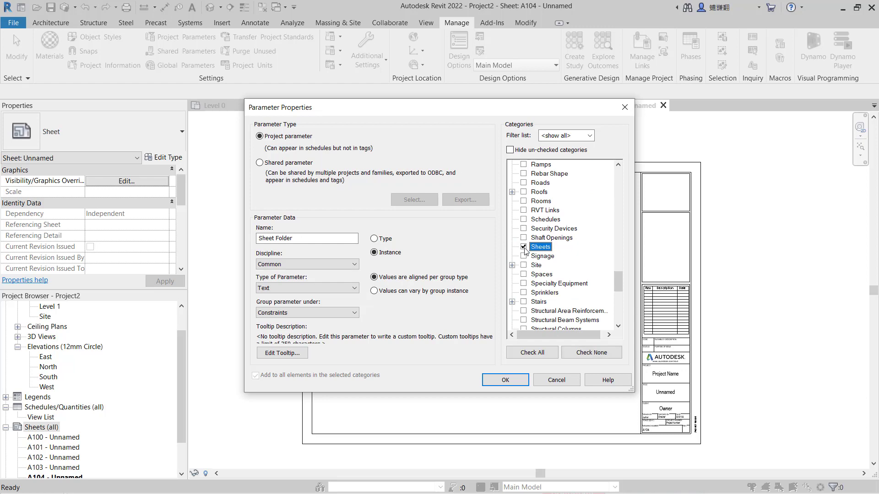
pyautogui.click(509, 380)
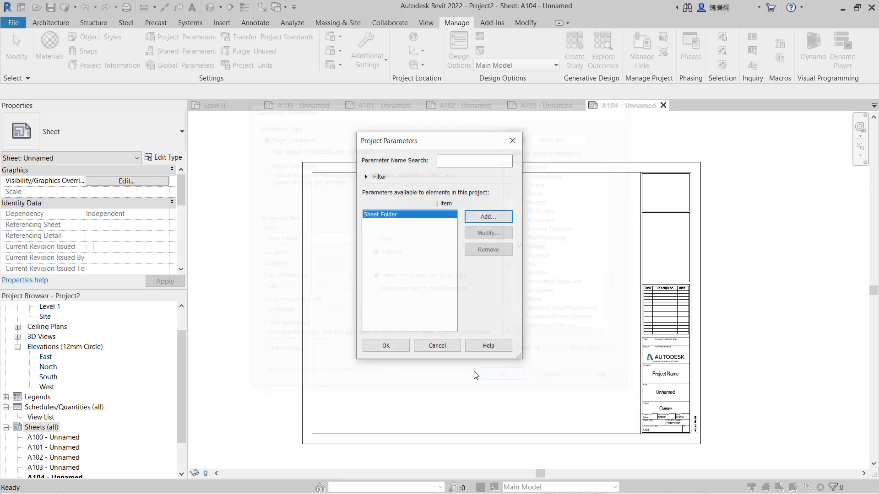
# Set Sheet Folder to 'First Floor' on sheets A100 and A101.
pyautogui.click(388, 345)
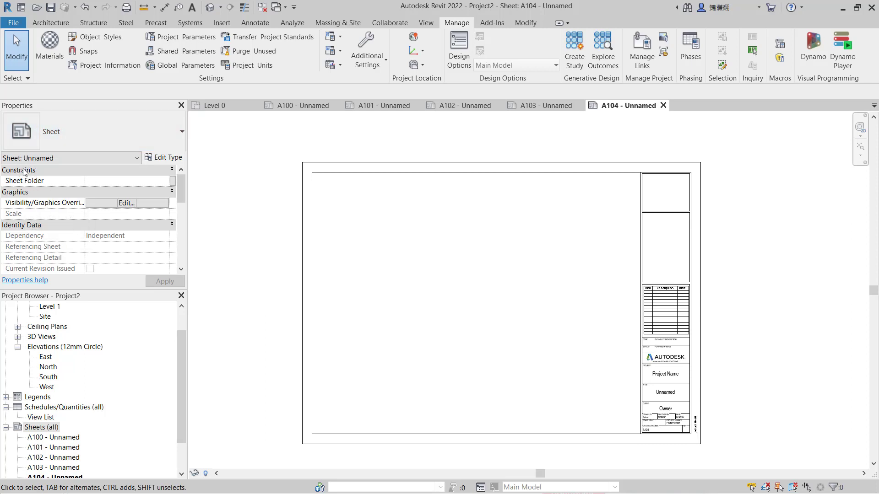
pyautogui.scroll(-1, 111, 424)
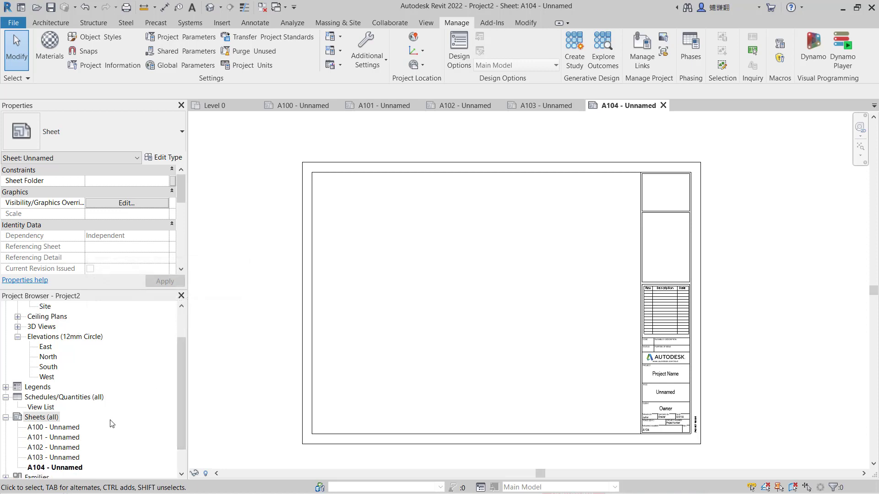
pyautogui.doubleClick(69, 427)
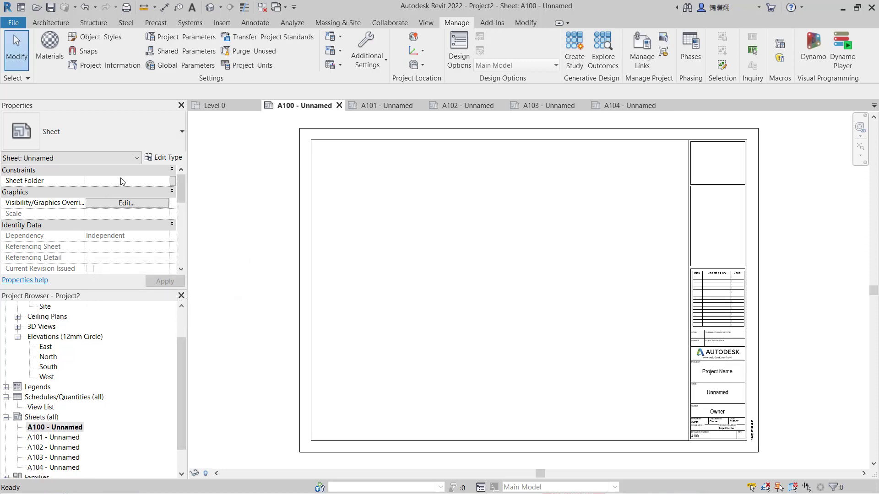
pyautogui.click(108, 180)
pyautogui.write('Fls')
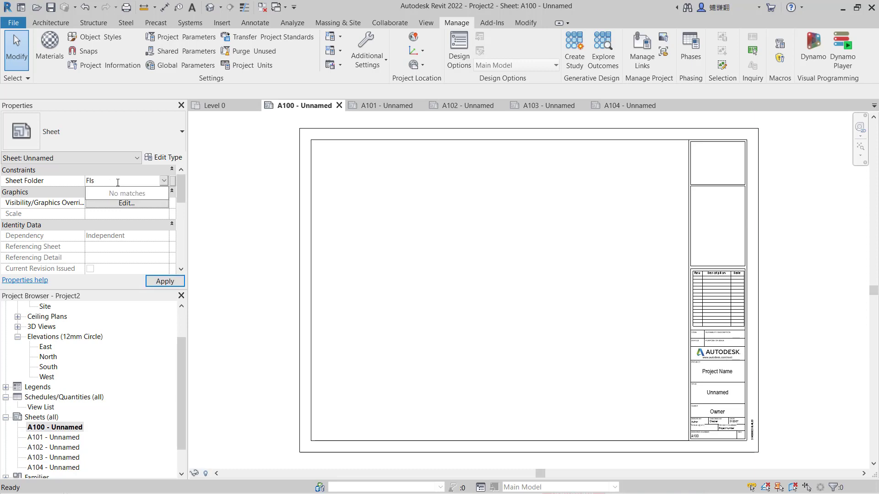
pyautogui.press('BackSpace')
pyautogui.write('First Floor')
pyautogui.press('Return')
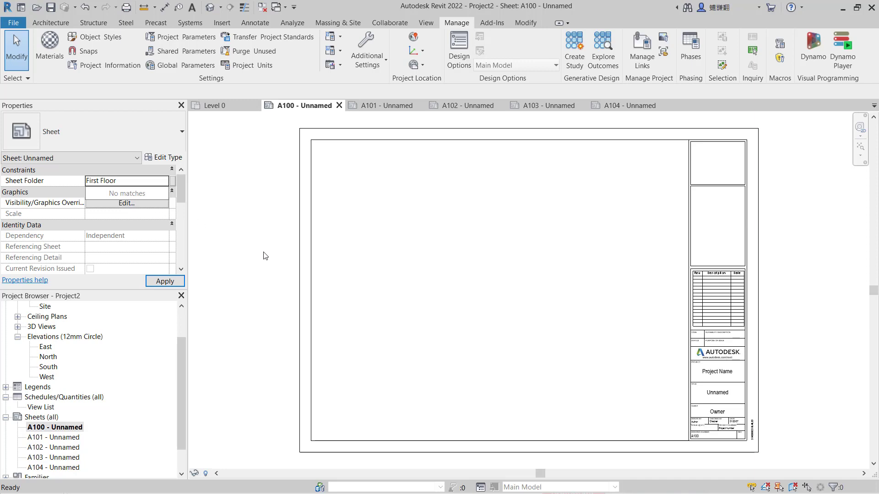
pyautogui.doubleClick(67, 438)
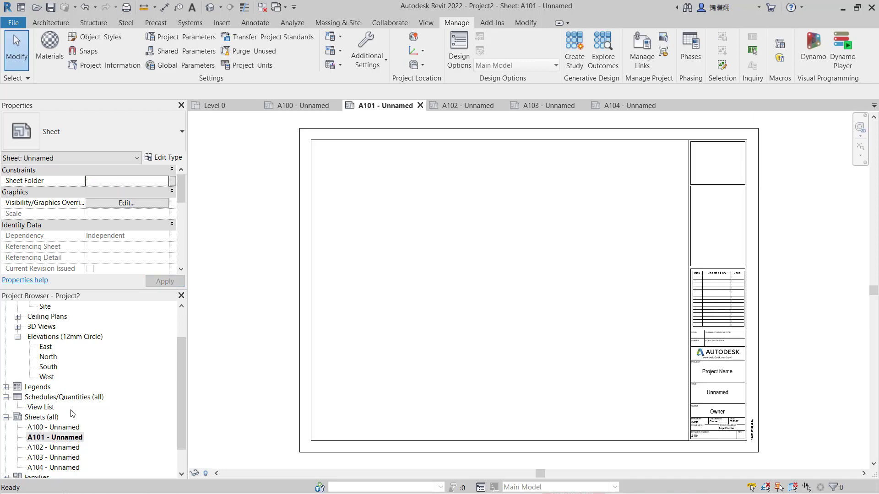
pyautogui.click(132, 184)
pyautogui.write('f')
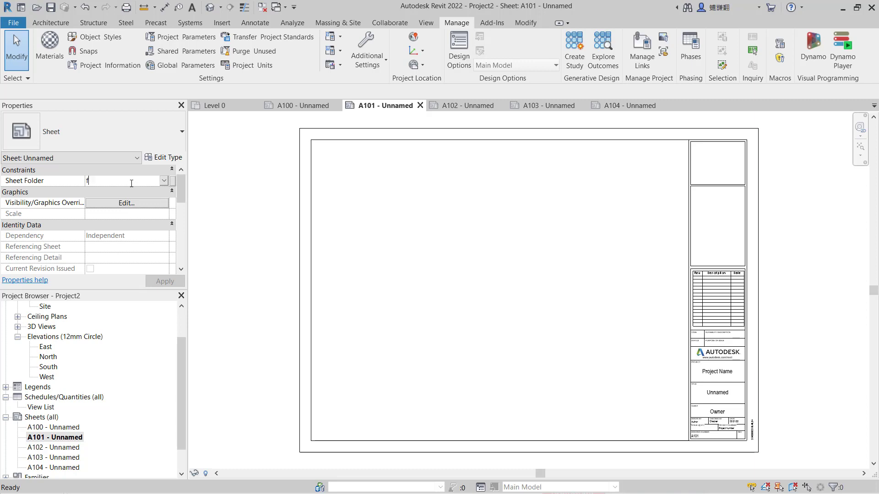
pyautogui.click(128, 193)
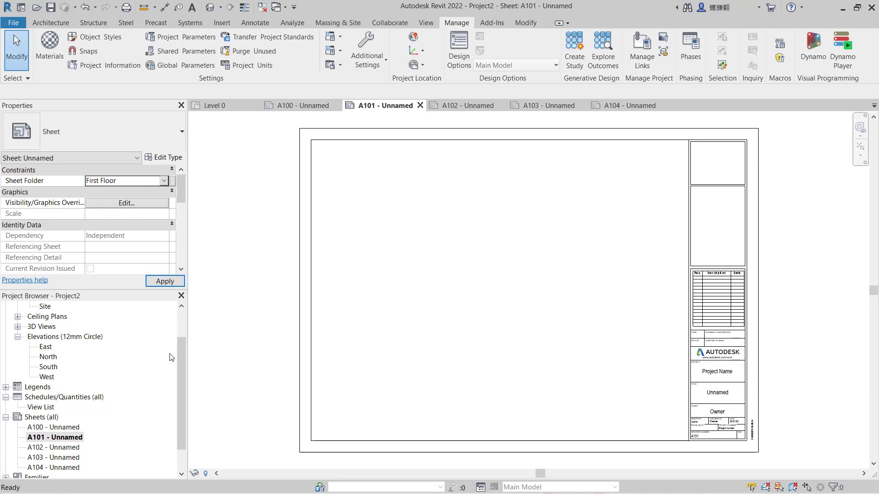
# Set Sheet Folder to 'Second Floor' on A102 and A103 and 'Third Floor' on A104.
pyautogui.doubleClick(69, 447)
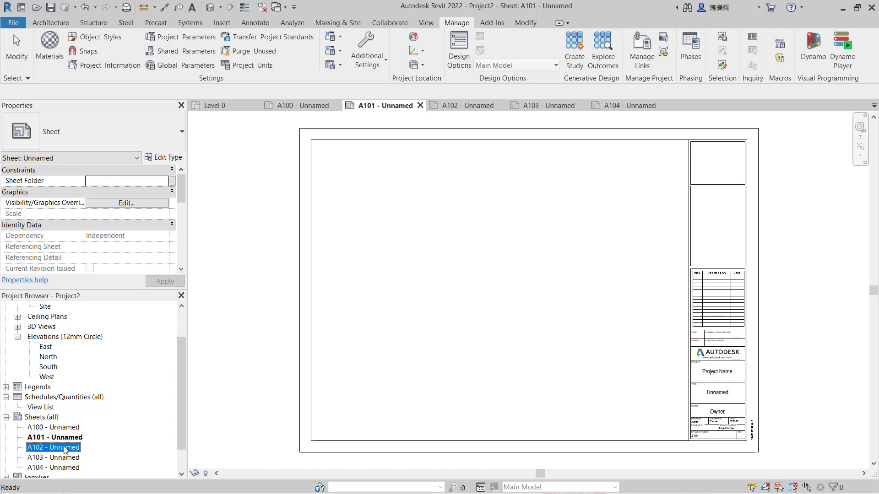
pyautogui.click(111, 180)
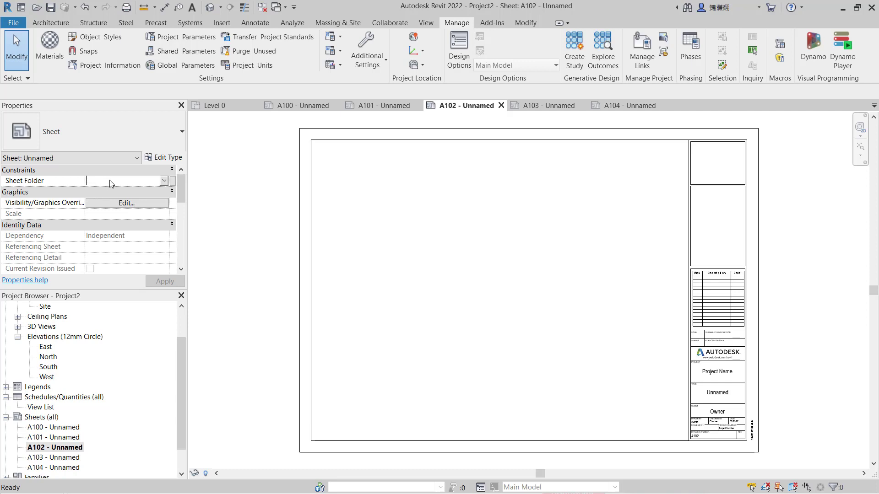
pyautogui.write('Second F')
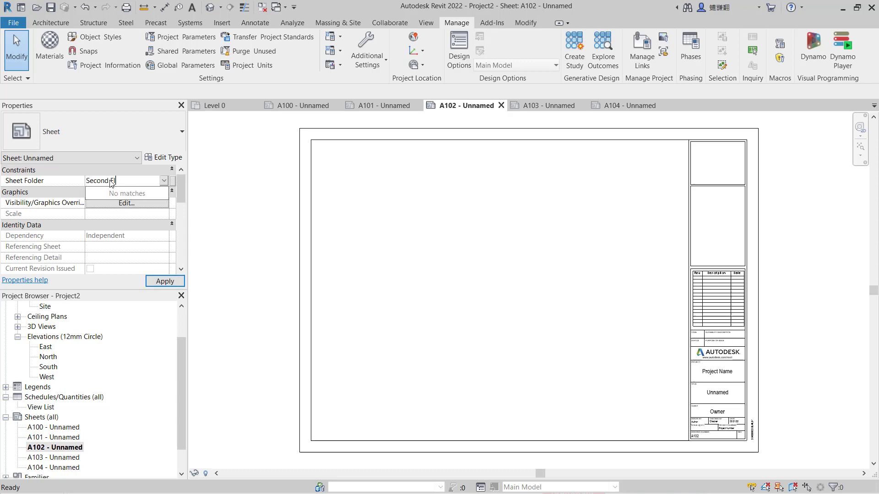
pyautogui.write('loor')
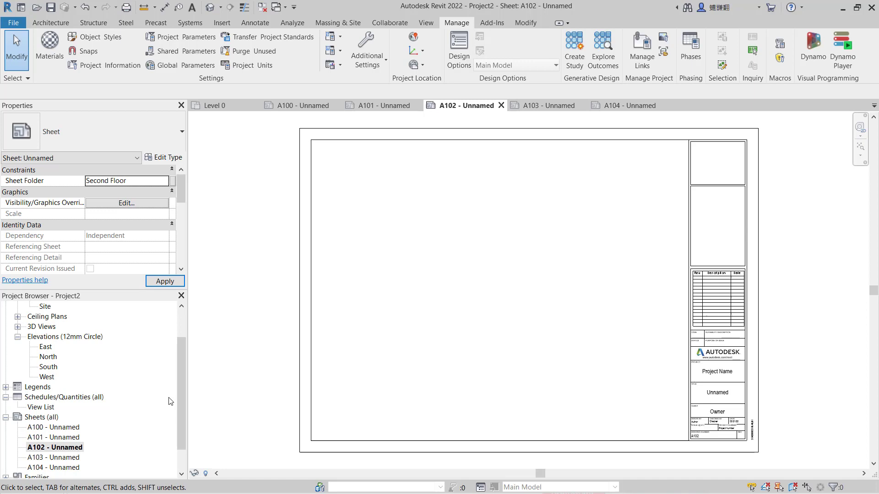
pyautogui.doubleClick(74, 458)
pyautogui.click(136, 181)
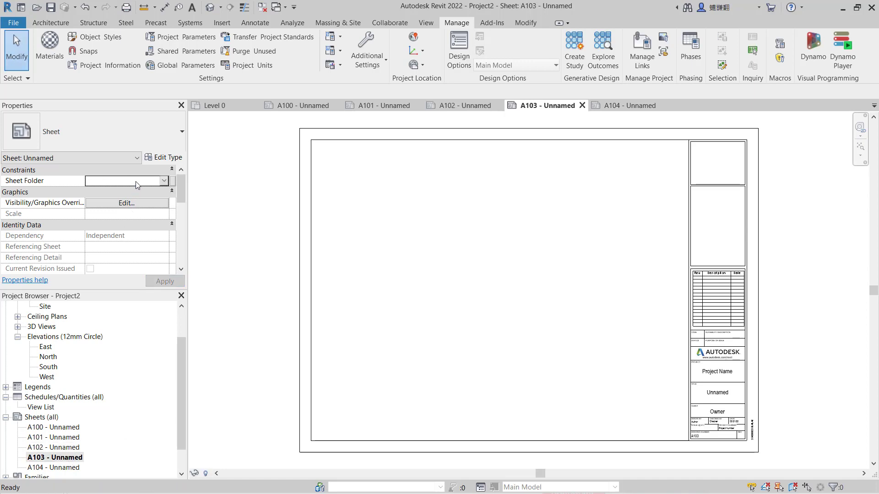
pyautogui.click(163, 181)
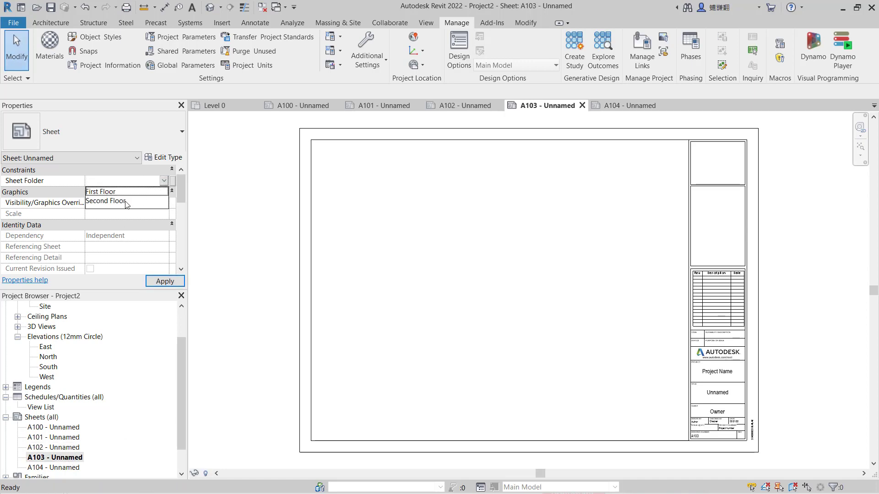
pyautogui.click(107, 200)
pyautogui.doubleClick(61, 468)
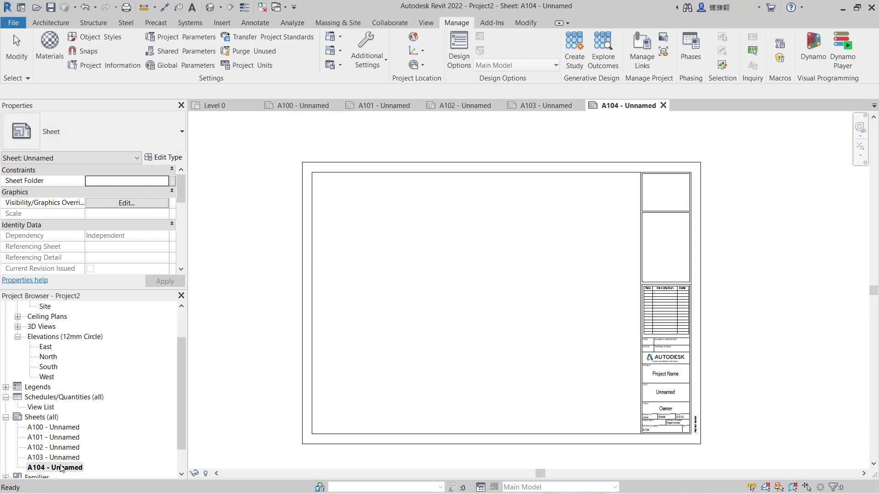
pyautogui.click(125, 182)
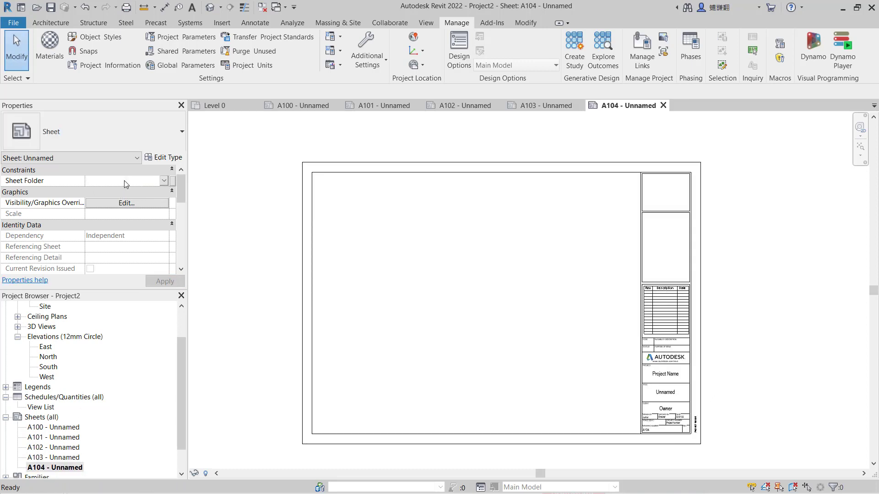
pyautogui.write('Third Floor')
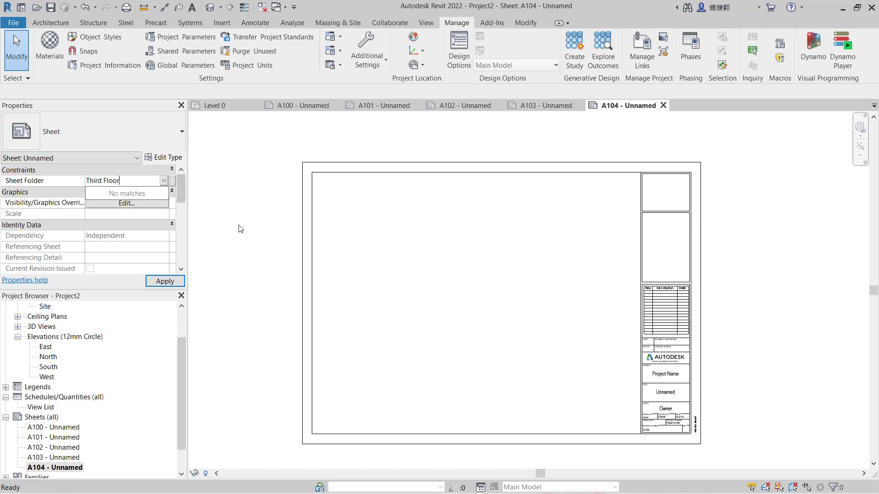
pyautogui.press('Return')
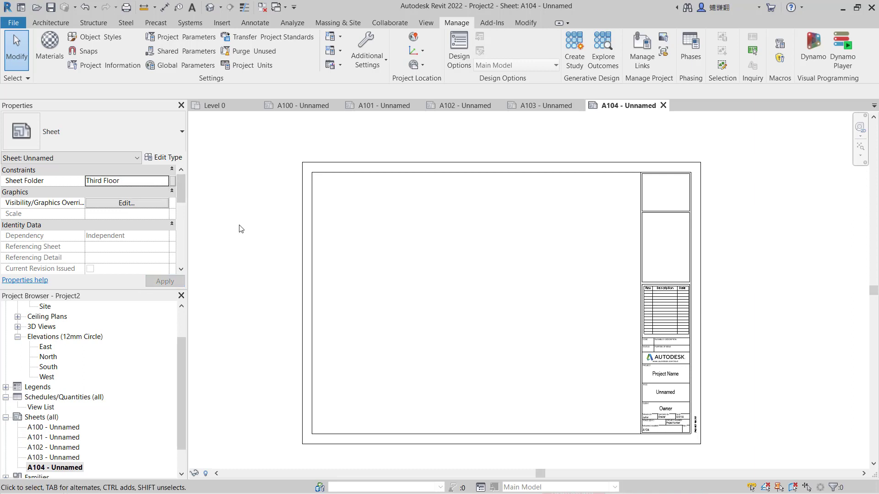
# Create a new sheet browser organization scheme named 'Sheet Folder'.
pyautogui.rightClick(43, 418)
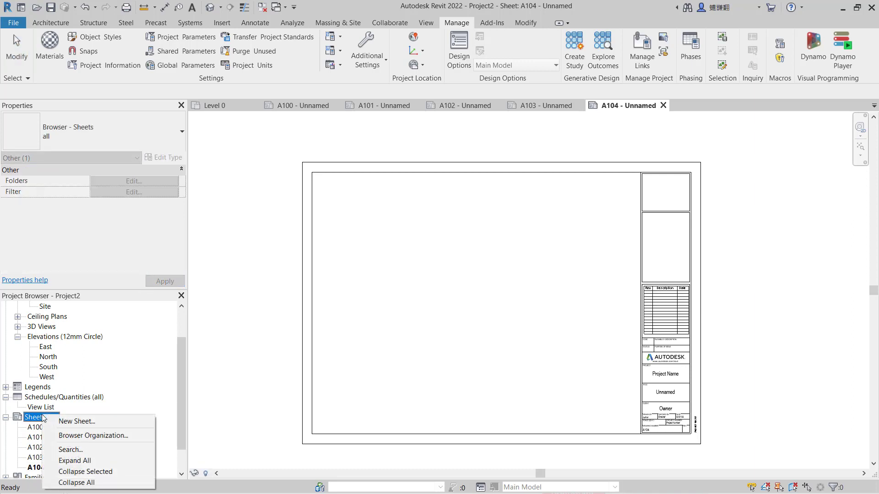
pyautogui.click(107, 437)
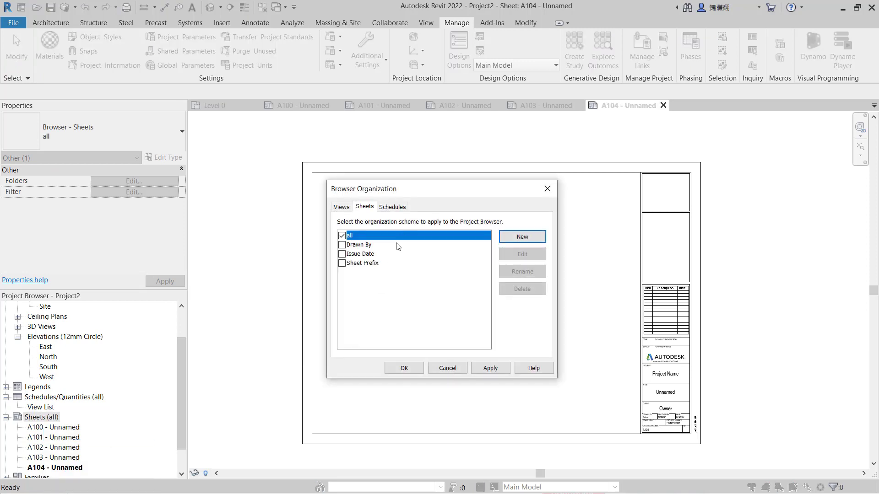
pyautogui.click(524, 238)
pyautogui.click(422, 242)
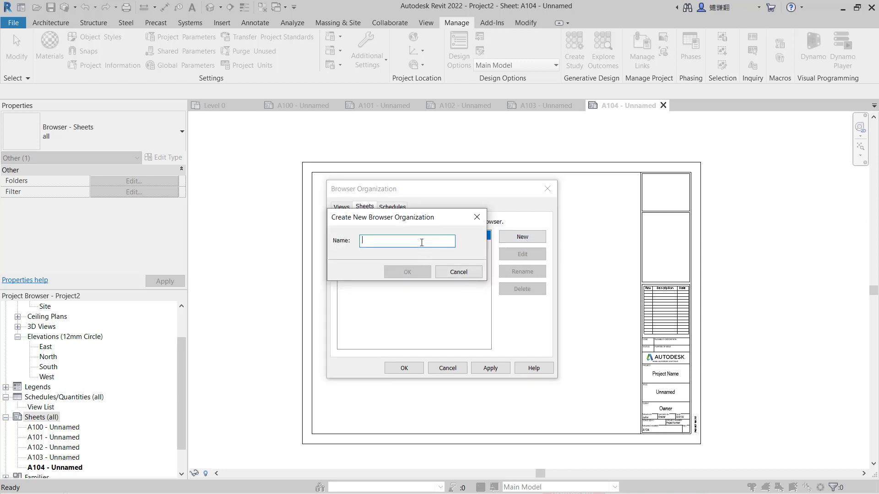
pyautogui.write('Sheet Folder')
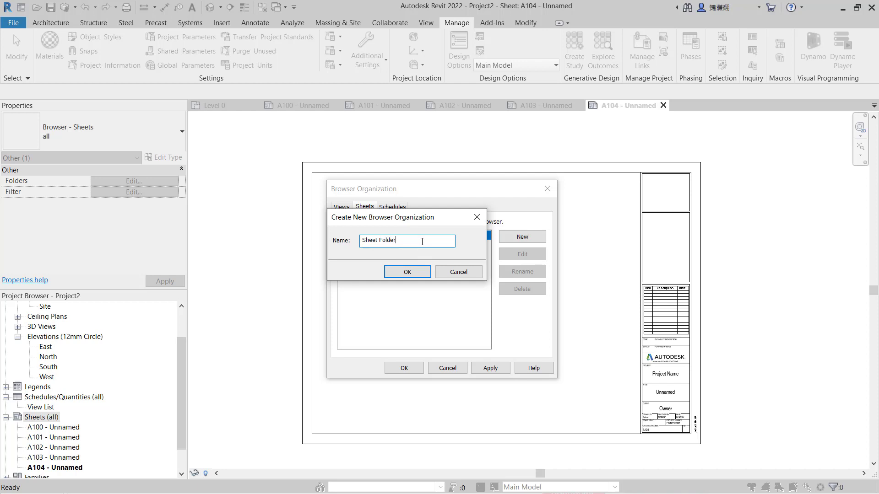
pyautogui.click(409, 273)
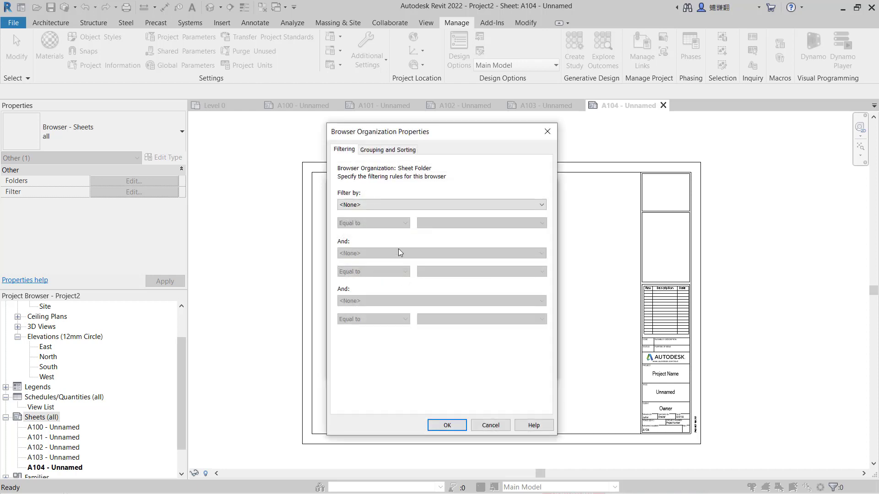
# Group the 'Sheet Folder' scheme by the Sheet Folder parameter and apply it to sheets.
pyautogui.click(394, 150)
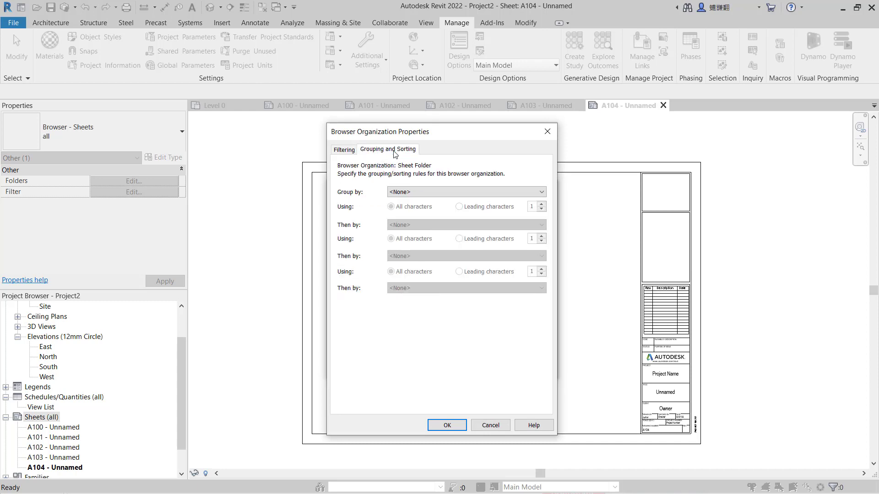
pyautogui.click(408, 193)
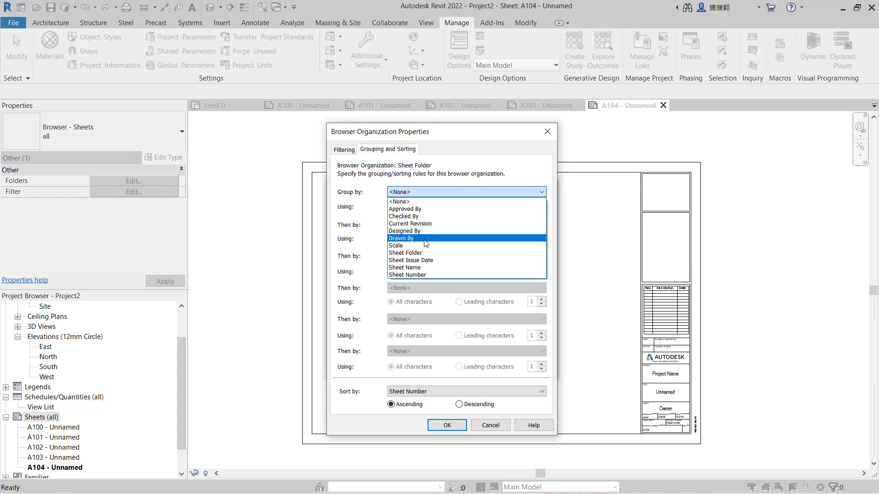
pyautogui.click(420, 253)
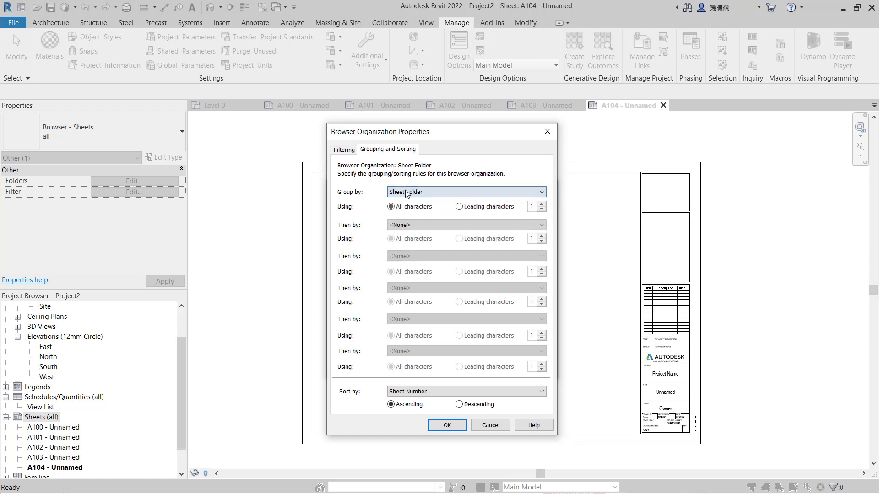
pyautogui.click(454, 427)
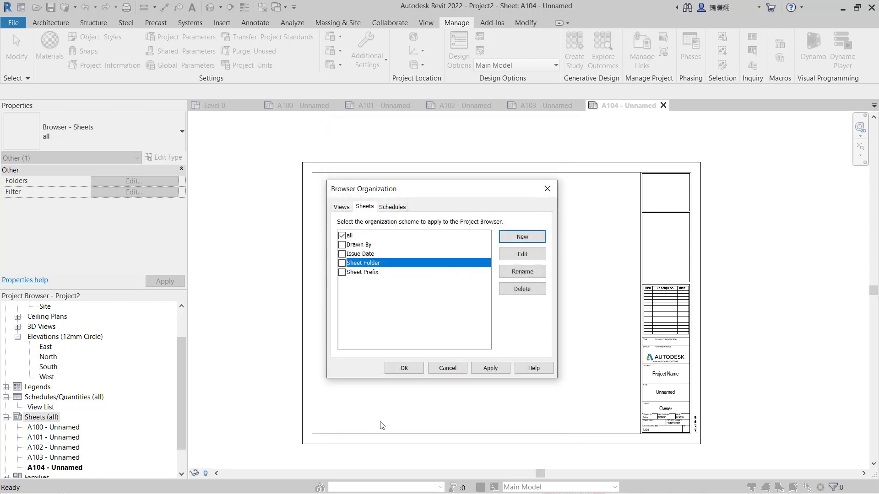
pyautogui.click(342, 263)
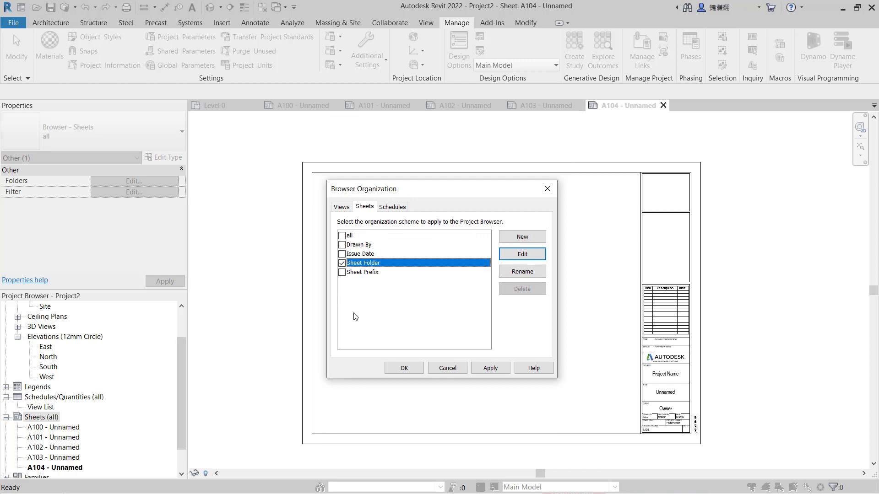
pyautogui.click(489, 369)
# Expand the First, Second and Third Floor folders and check sheets A100–A104 in each.
pyautogui.click(404, 368)
pyautogui.scroll(-1, 88, 409)
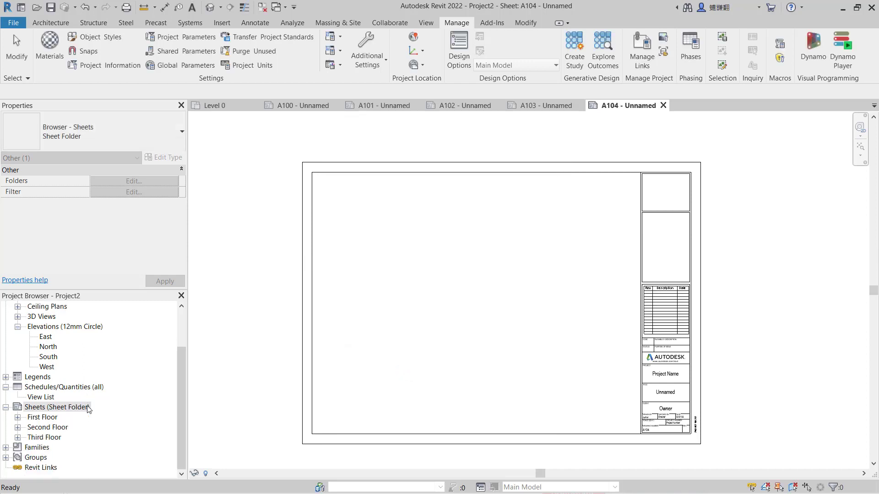
pyautogui.click(18, 418)
pyautogui.scroll(-1, 62, 422)
pyautogui.click(66, 417)
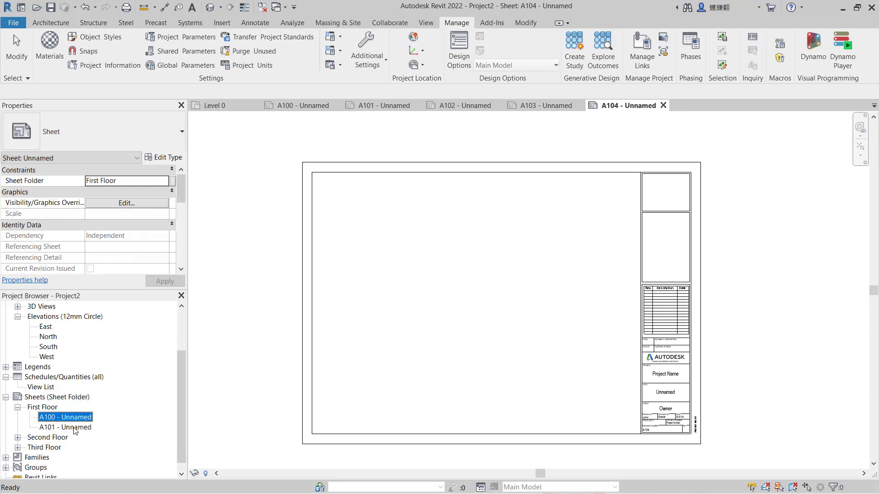
pyautogui.click(19, 437)
pyautogui.scroll(-2, 107, 412)
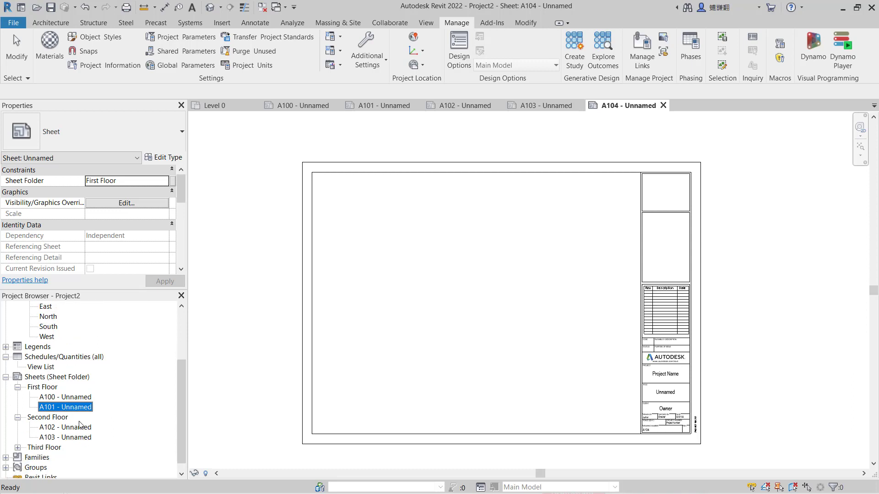
pyautogui.click(76, 427)
pyautogui.click(75, 437)
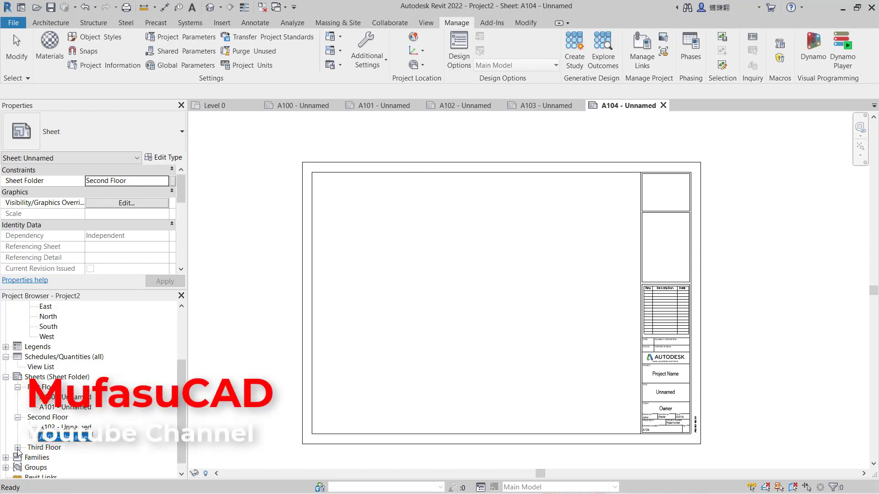
pyautogui.click(18, 448)
pyautogui.scroll(-1, 86, 428)
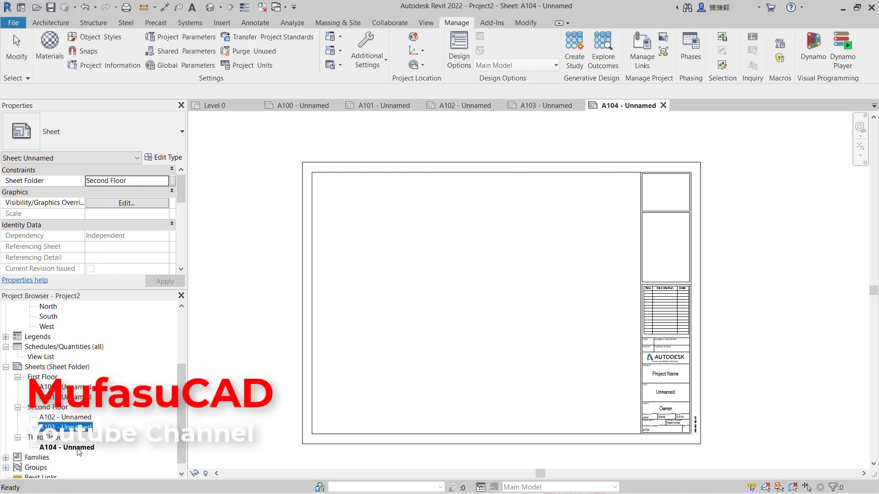
pyautogui.click(61, 447)
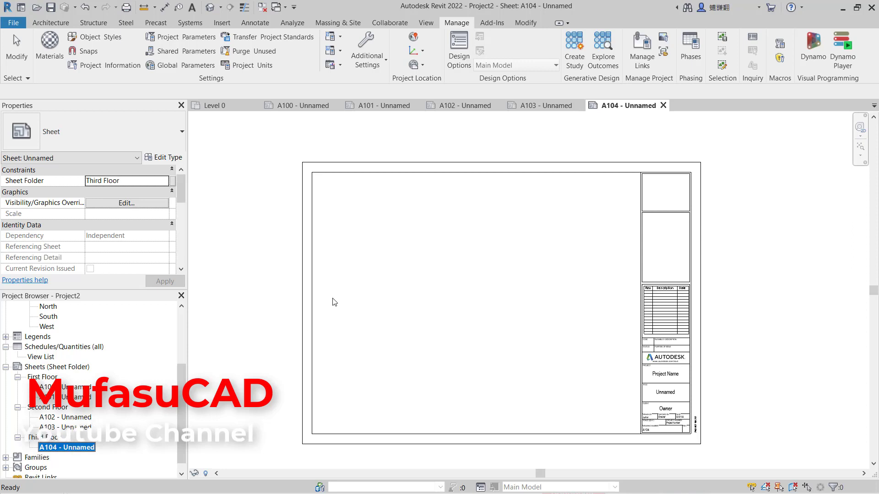